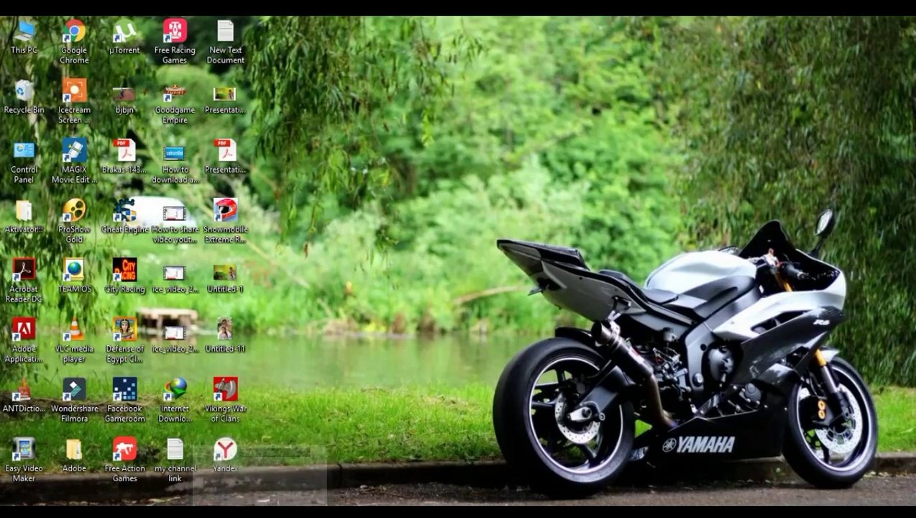
Open the download folder of the Movavi Video Suite v12.0.0 Final Ml_Rus torrent from µTorrent, continuing past the upgrade notice.
click(259, 475)
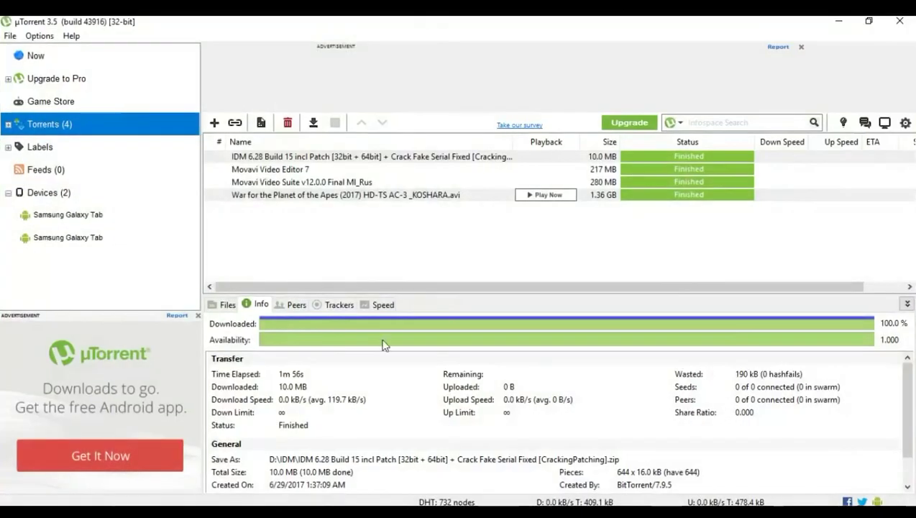
click(342, 183)
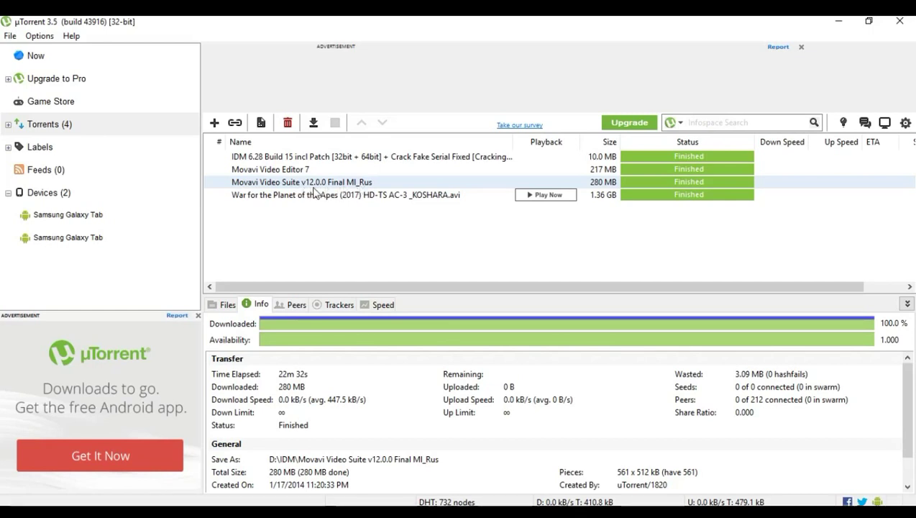
double_click(425, 184)
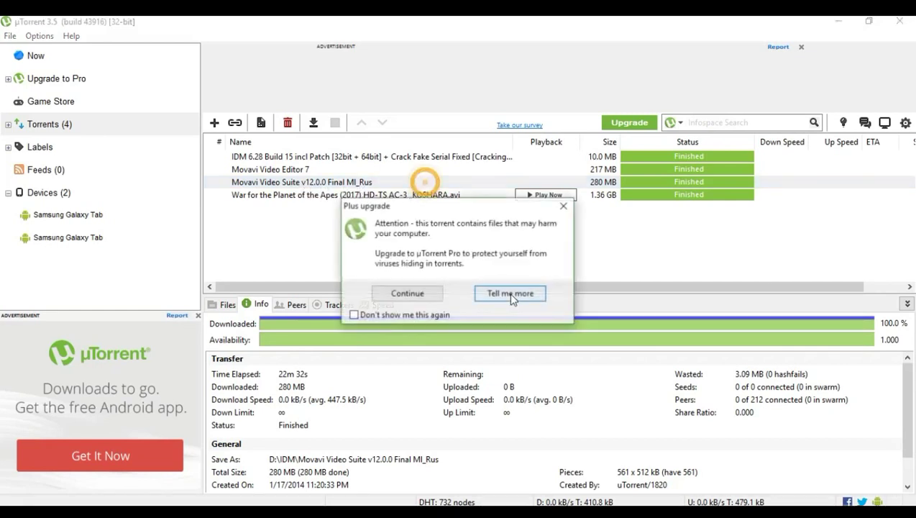
click(408, 295)
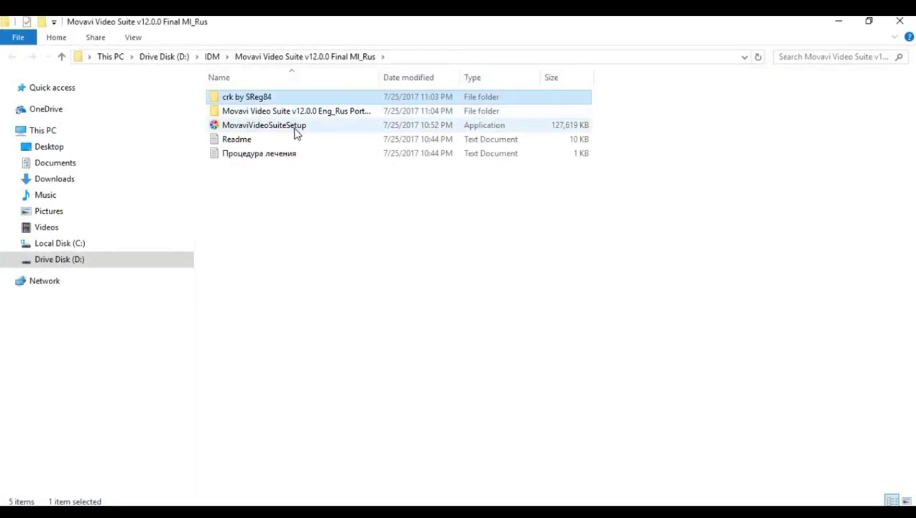
Launch the MovaviVideoSuiteSetup installer with English as its language, and lower the speaker volume to 28.
double_click(294, 126)
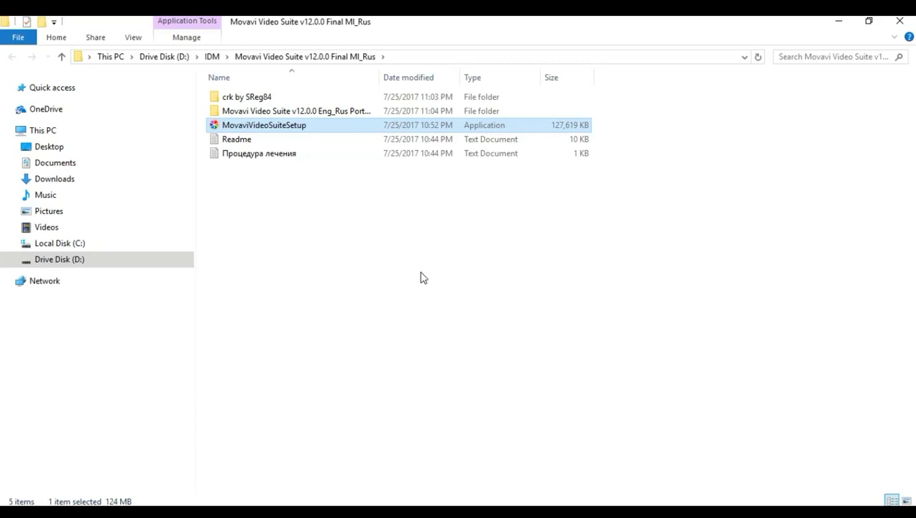
double_click(278, 132)
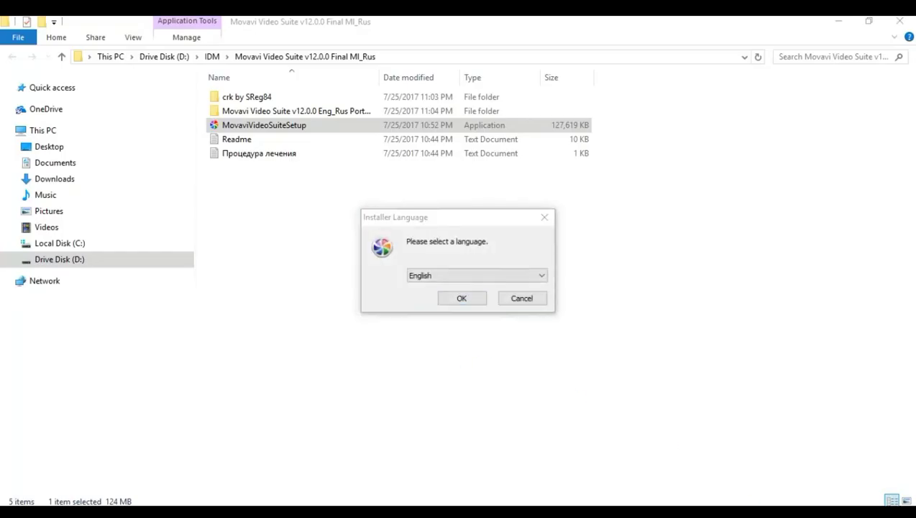
click(766, 490)
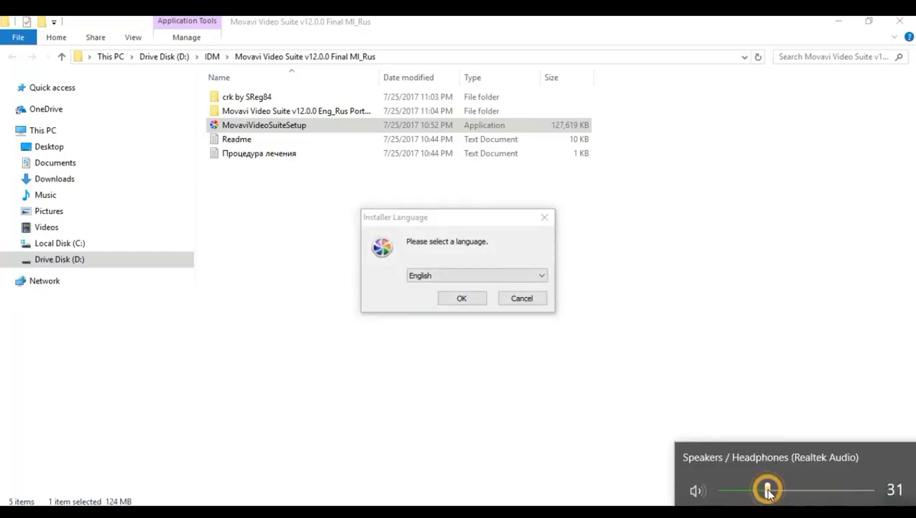
drag(768, 492, 763, 491)
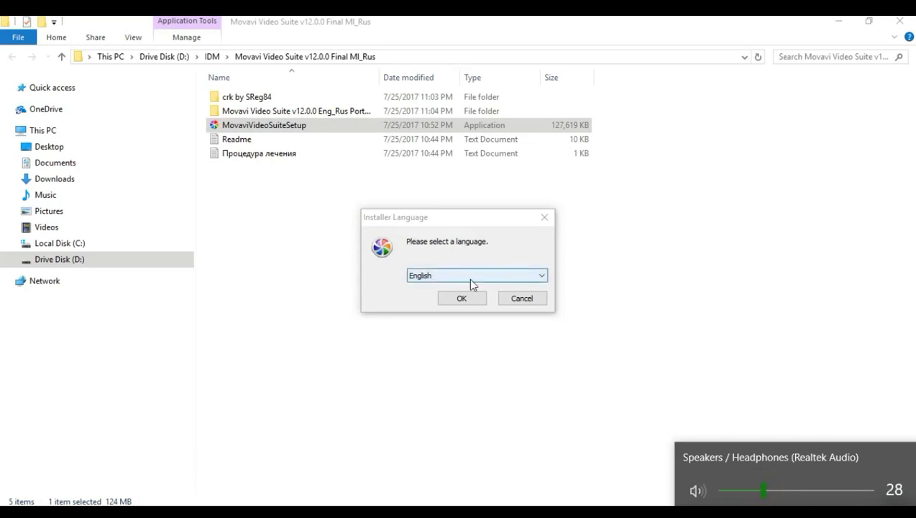
click(474, 299)
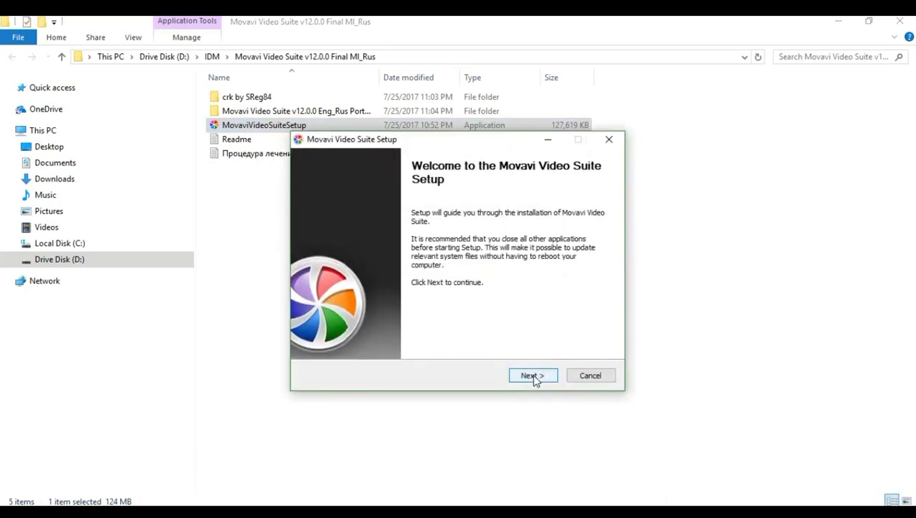
Accept the license agreement and start the installation with Movavi Video Suite 12 as the Start Menu folder.
click(534, 375)
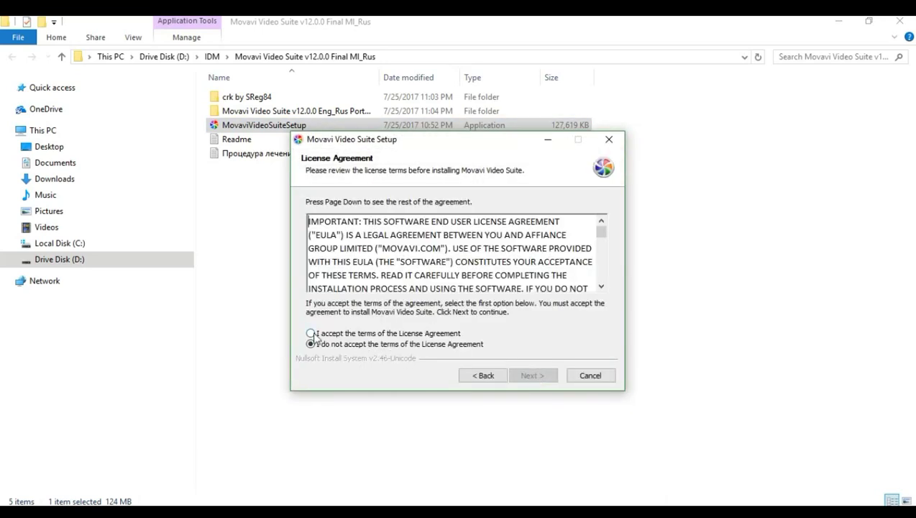
click(311, 333)
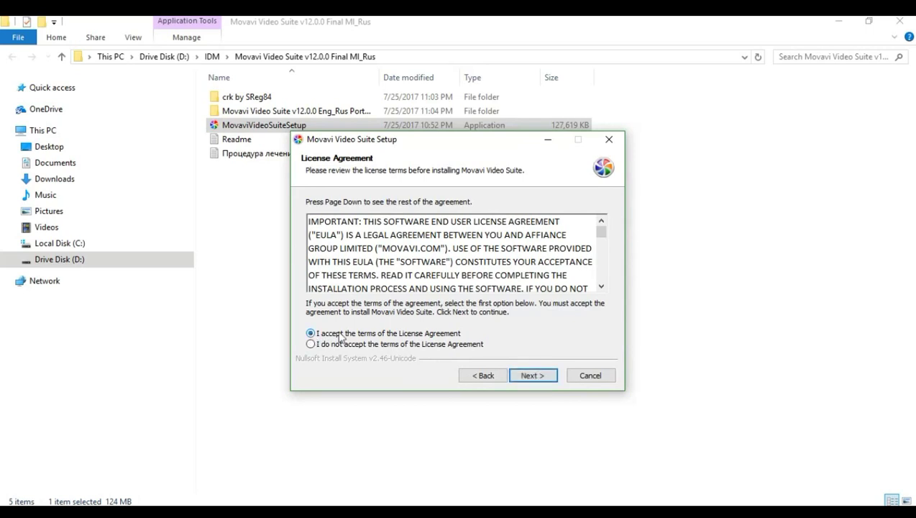
click(534, 375)
click(533, 376)
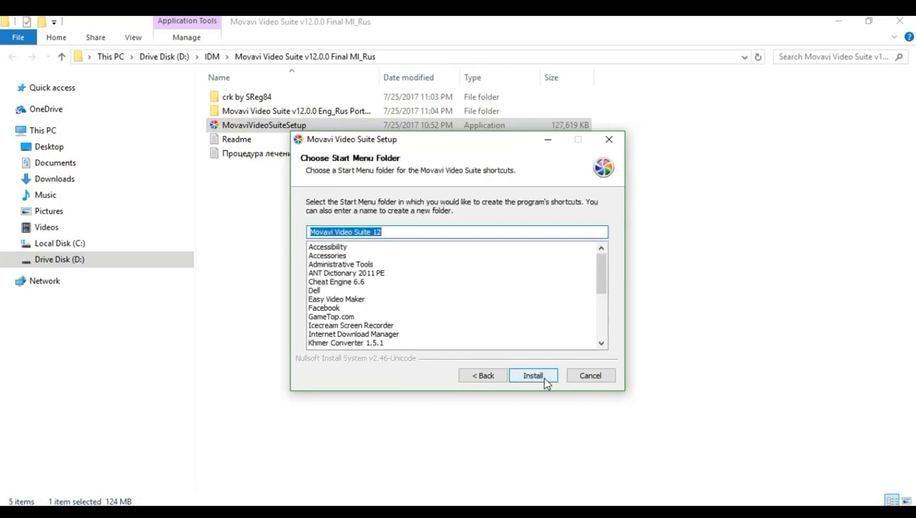
click(402, 232)
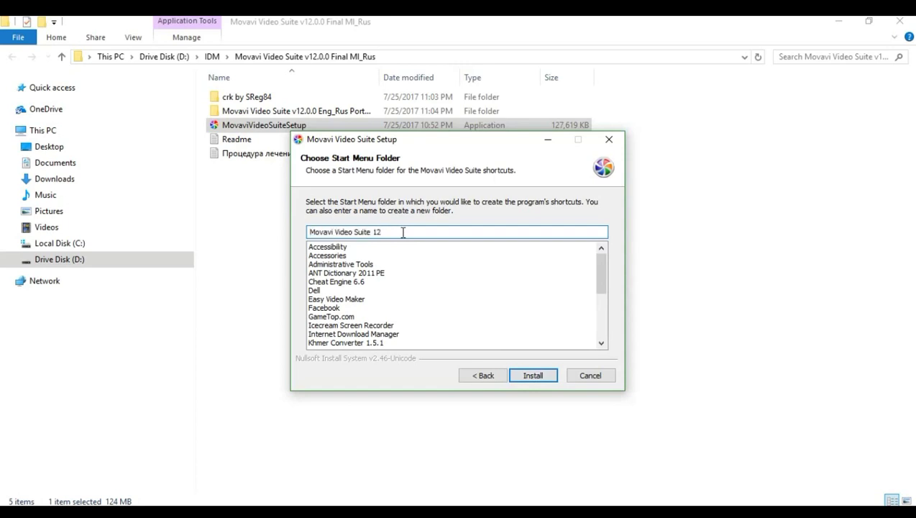
click(532, 376)
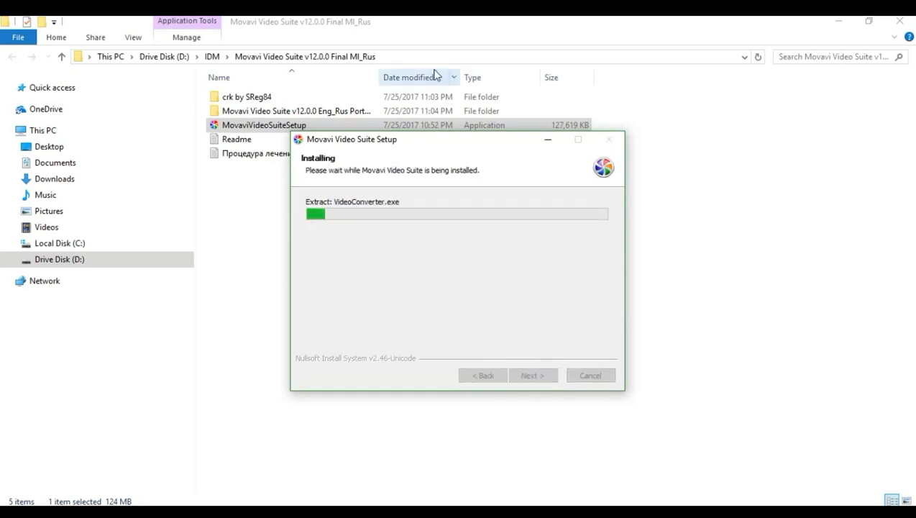
Move the setup window aside, look through the Eng_Rus Portable subfolders, and return to the main Movavi Video Suite folder.
drag(441, 147, 541, 184)
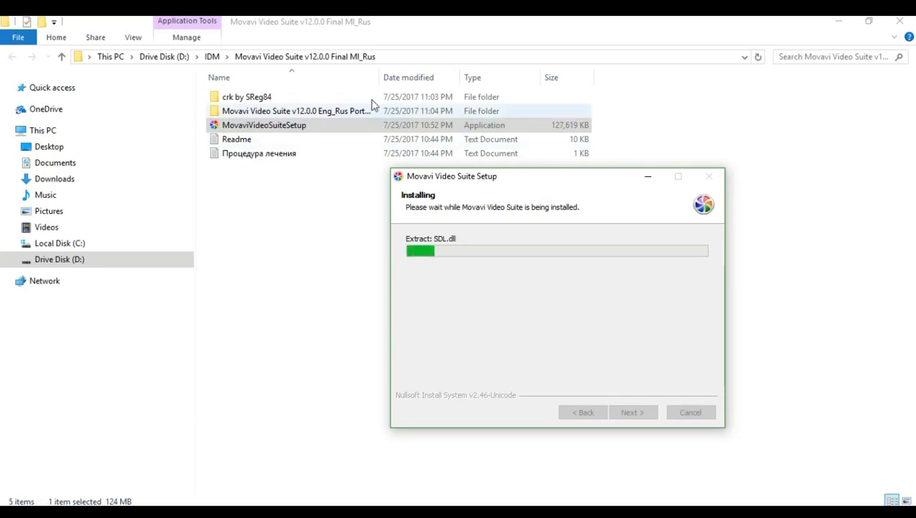
double_click(333, 111)
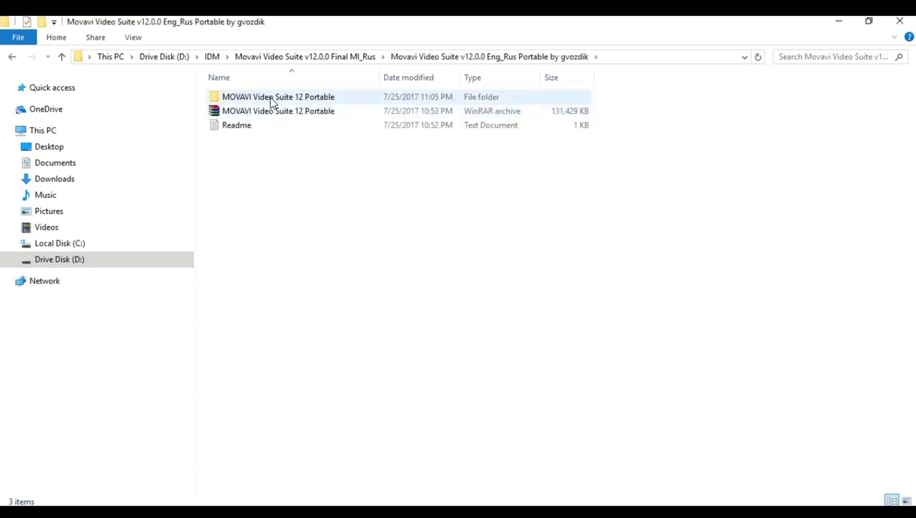
double_click(272, 102)
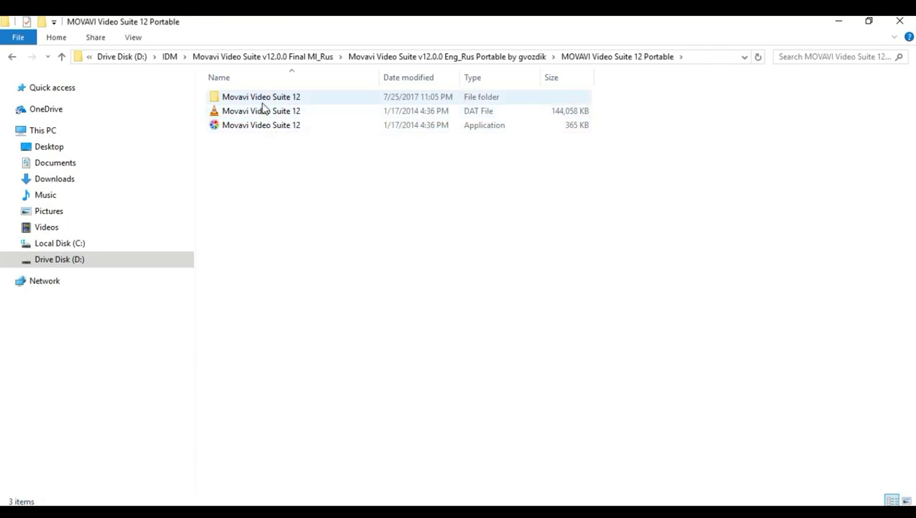
double_click(264, 102)
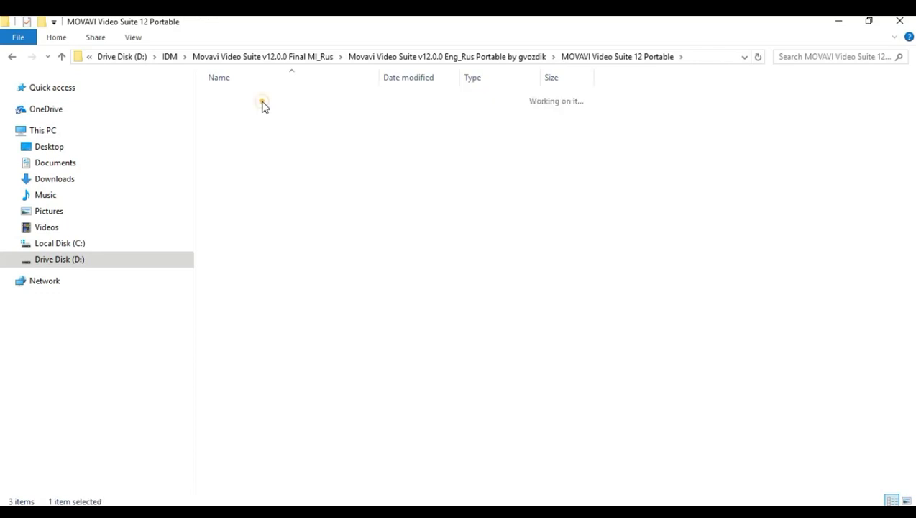
click(14, 59)
click(15, 59)
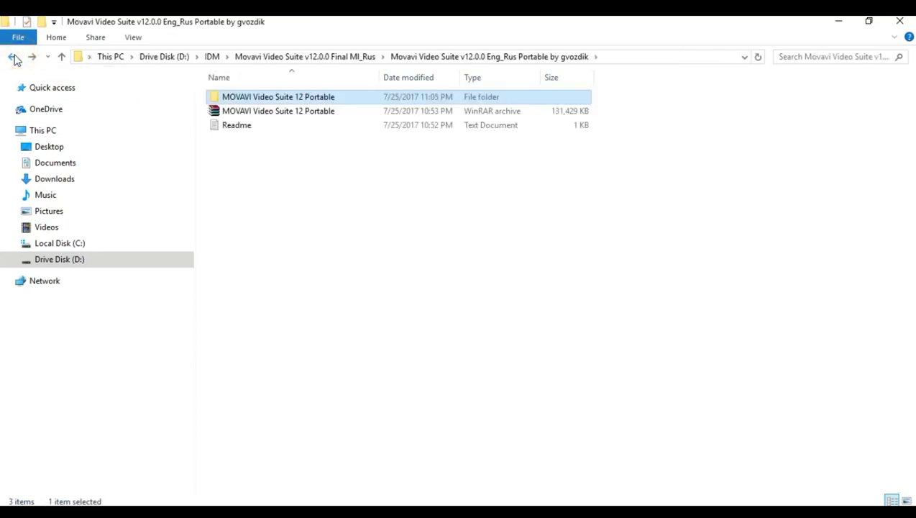
click(16, 59)
Extract the crk archive inside the crk subfolder into its own crk folder.
click(254, 96)
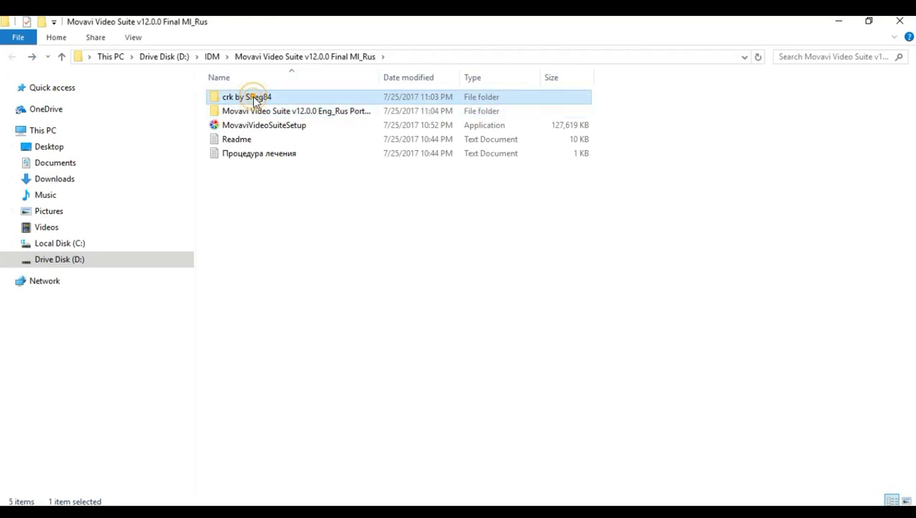
double_click(253, 100)
click(253, 101)
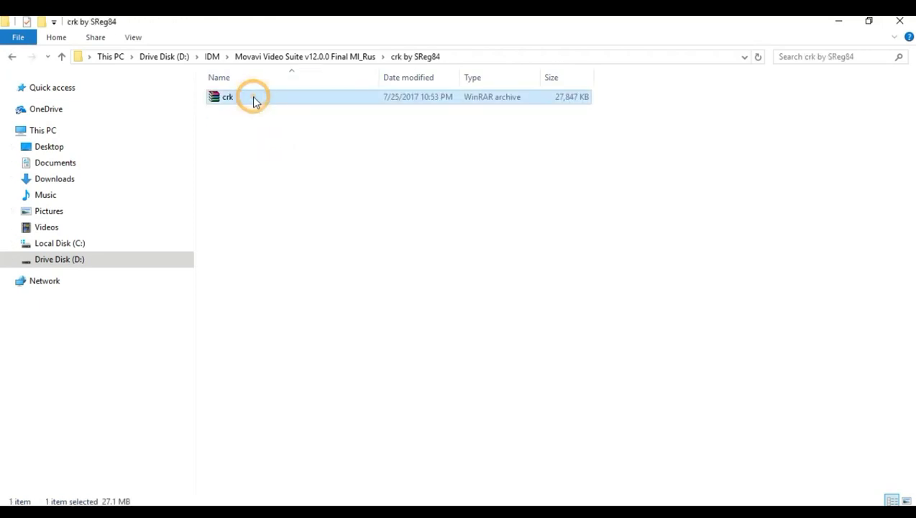
right_click(253, 105)
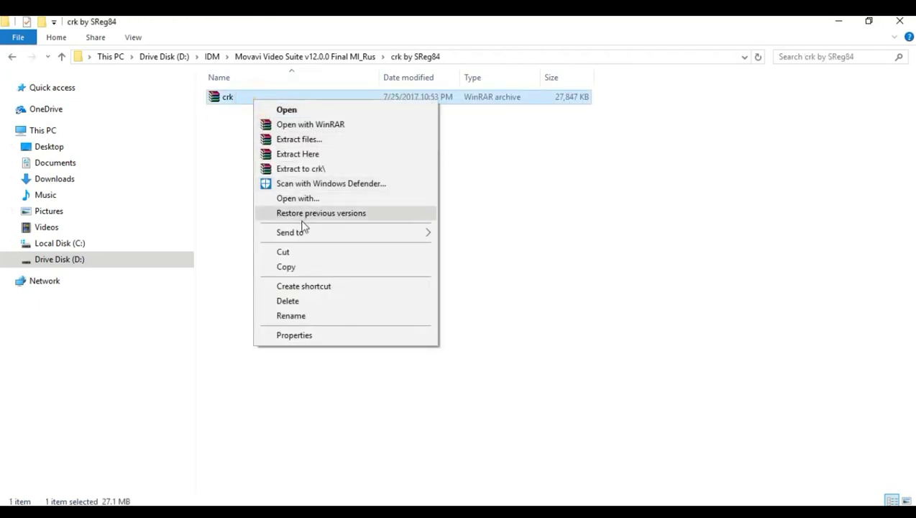
click(306, 170)
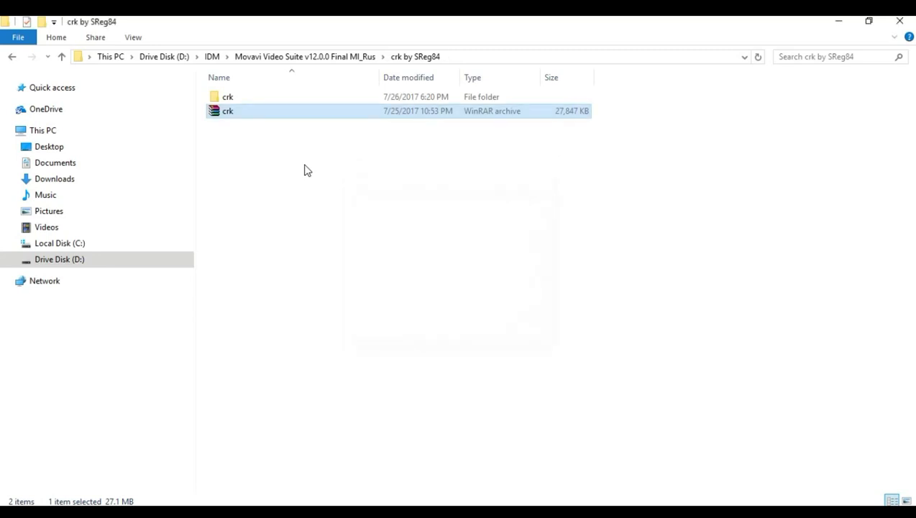
View the files in the extracted crk folder and go back to the main Movavi Video Suite folder.
double_click(271, 95)
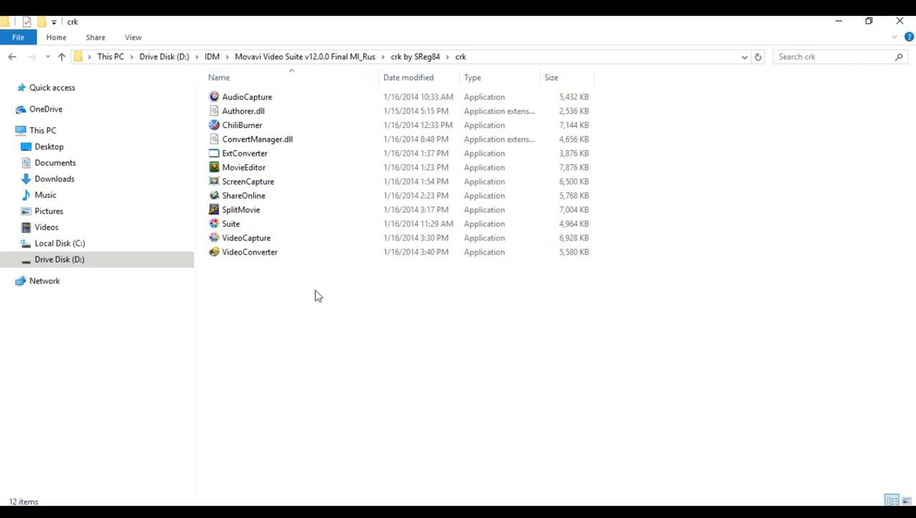
drag(267, 312, 254, 100)
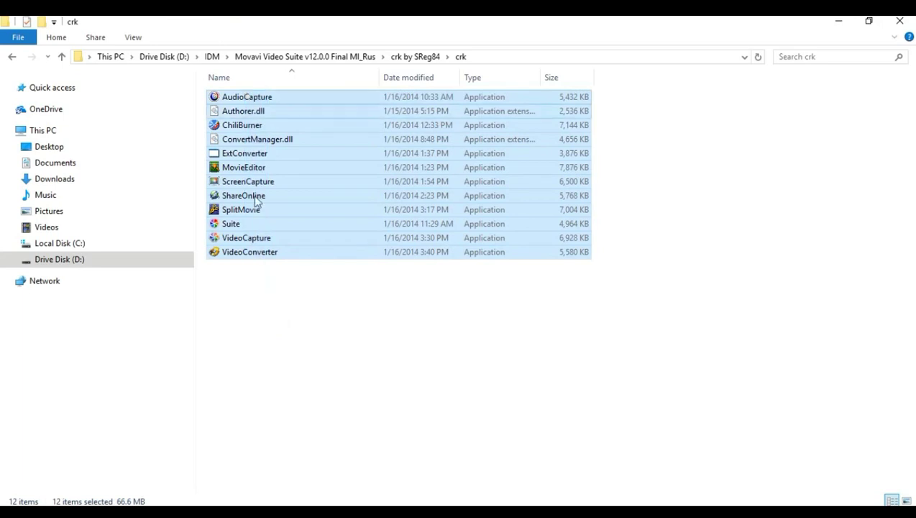
click(13, 57)
click(14, 57)
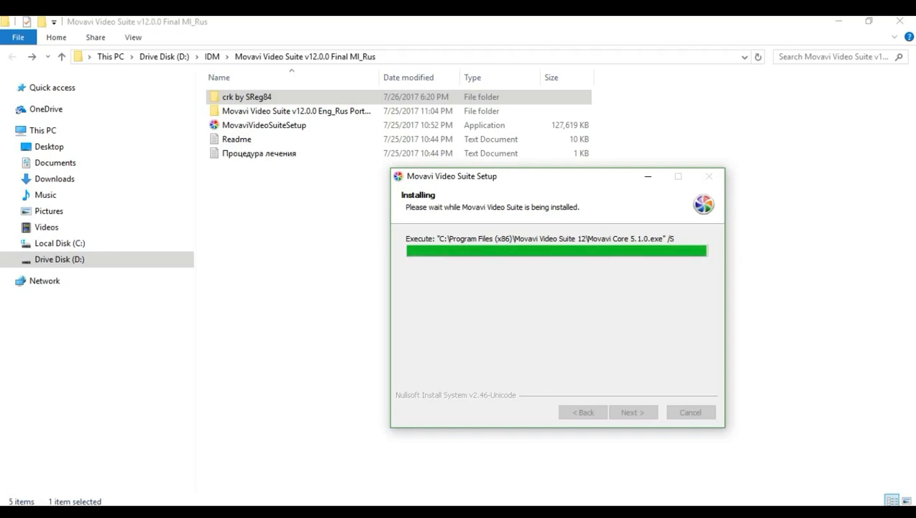
Finish the setup with running Movavi Video Suite and adding the 'Convert to' context menu option both turned off.
click(633, 413)
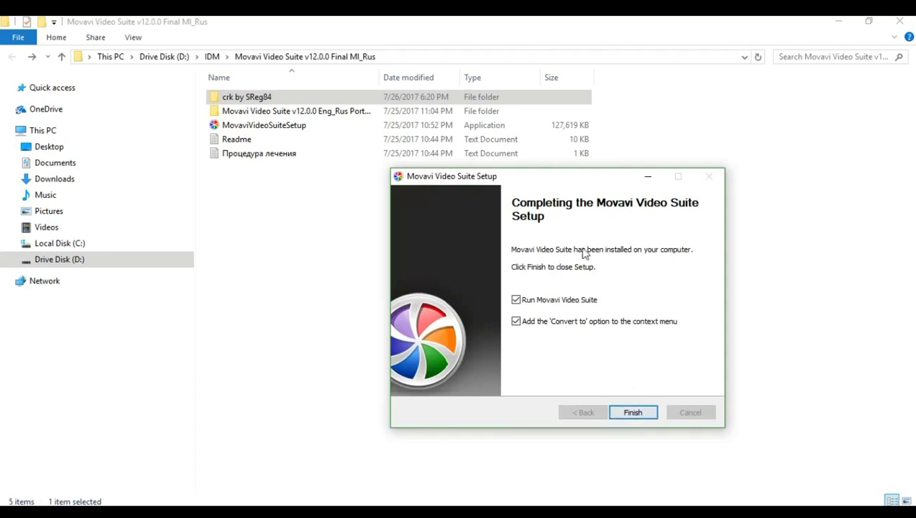
drag(566, 181, 481, 190)
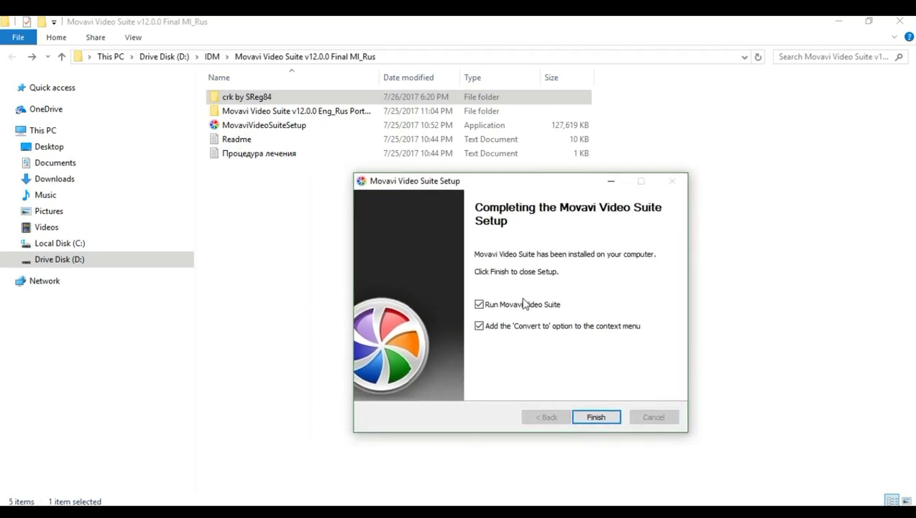
click(480, 306)
click(483, 326)
click(596, 418)
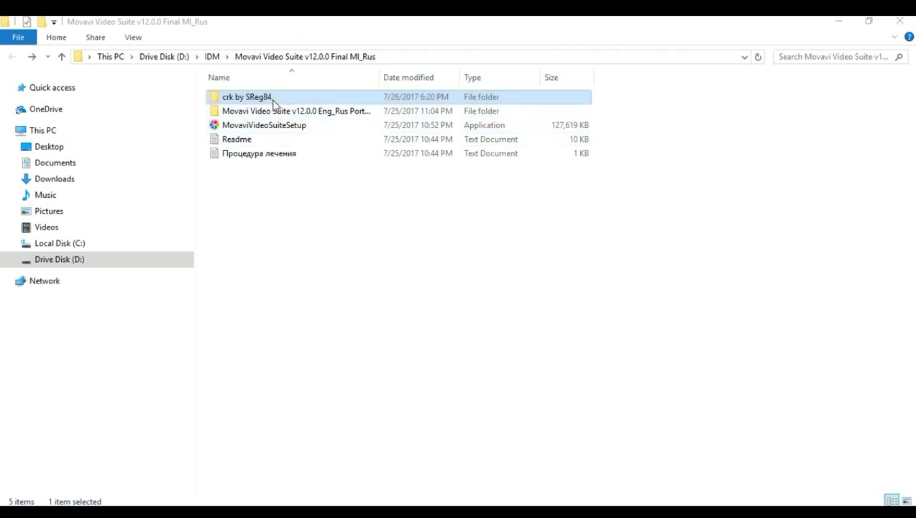
Copy all the files from the extracted crk folder.
double_click(273, 103)
double_click(269, 105)
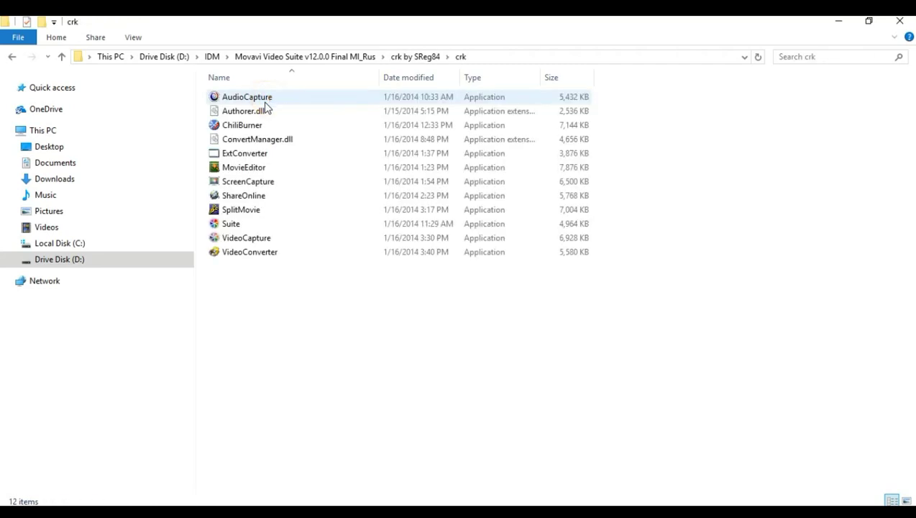
drag(282, 286, 265, 105)
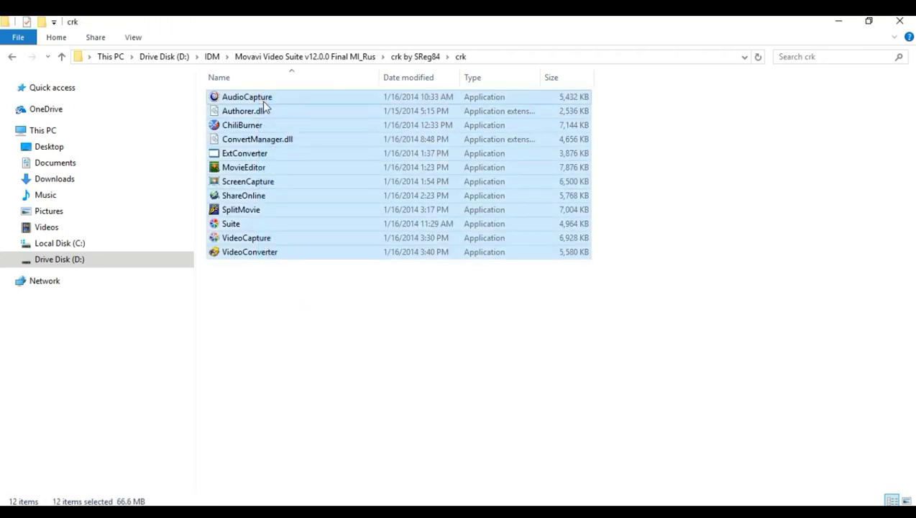
right_click(263, 102)
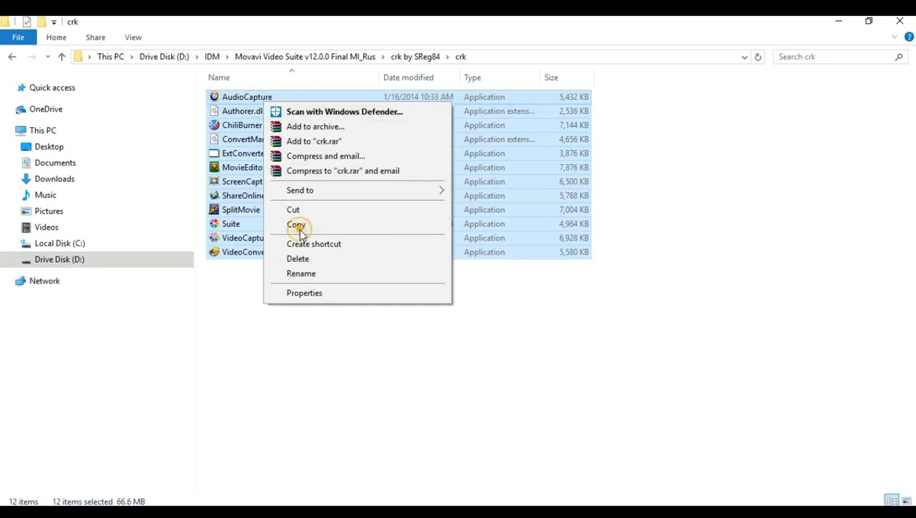
click(296, 226)
Open the Movavi Video Suite 12 installation folder in Program Files (x86) on Local Disk (C:).
click(113, 244)
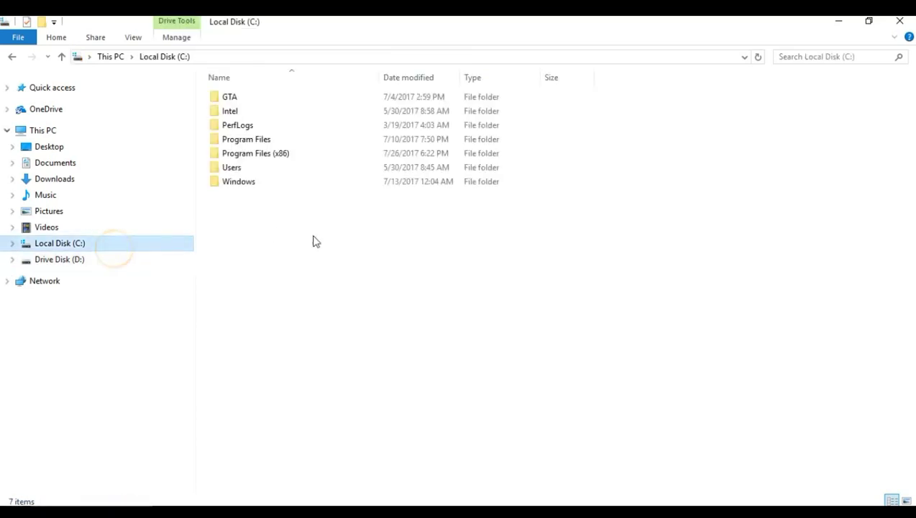
double_click(296, 155)
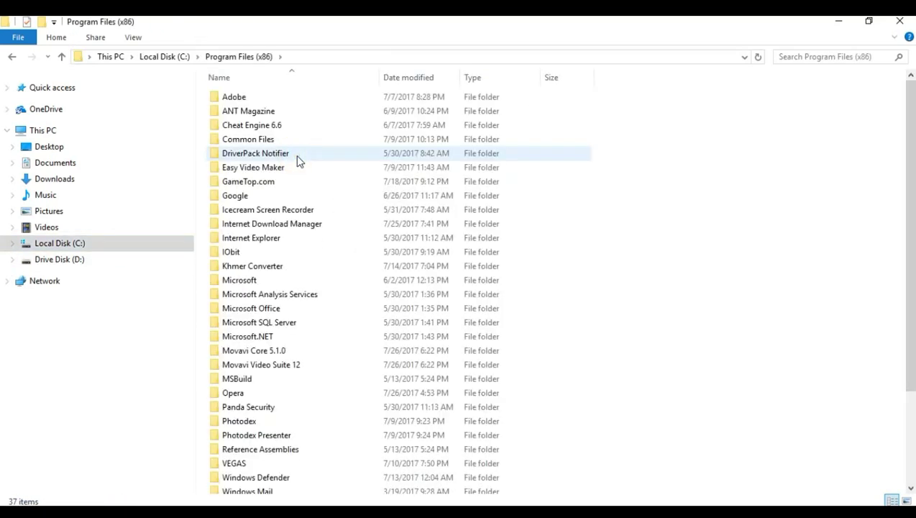
click(294, 367)
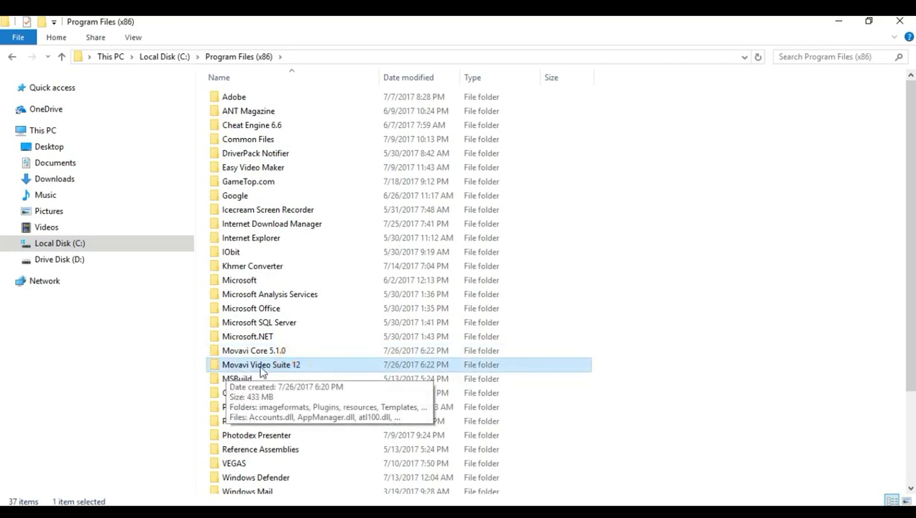
double_click(314, 367)
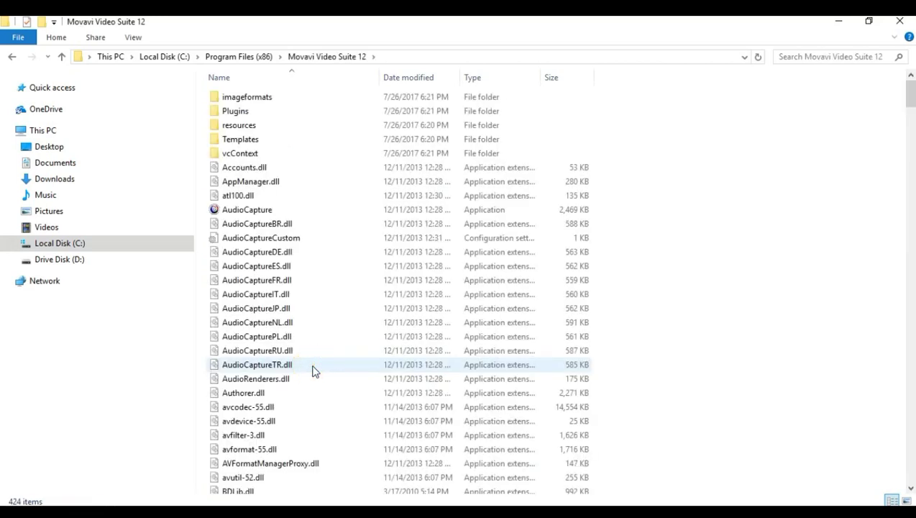
Paste the copied crk files into the installation folder, replacing the existing files and granting administrator permission for all current items.
click(474, 267)
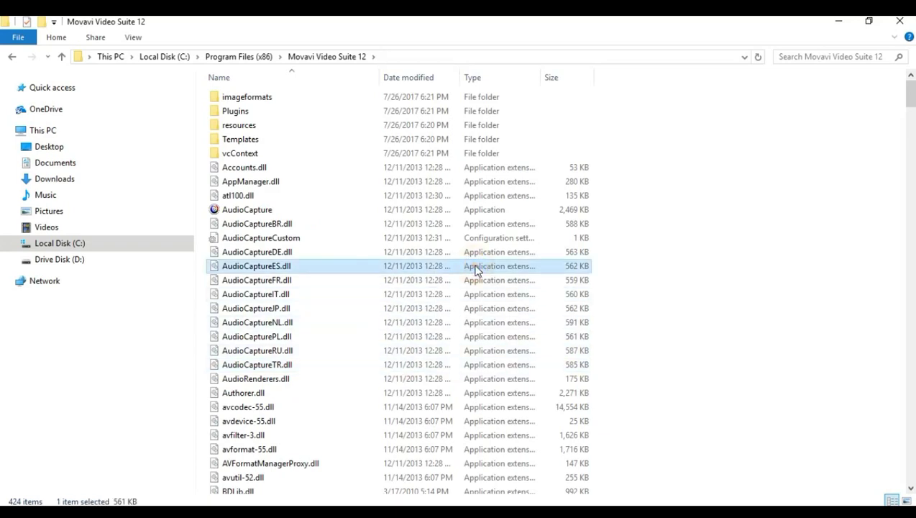
right_click(721, 279)
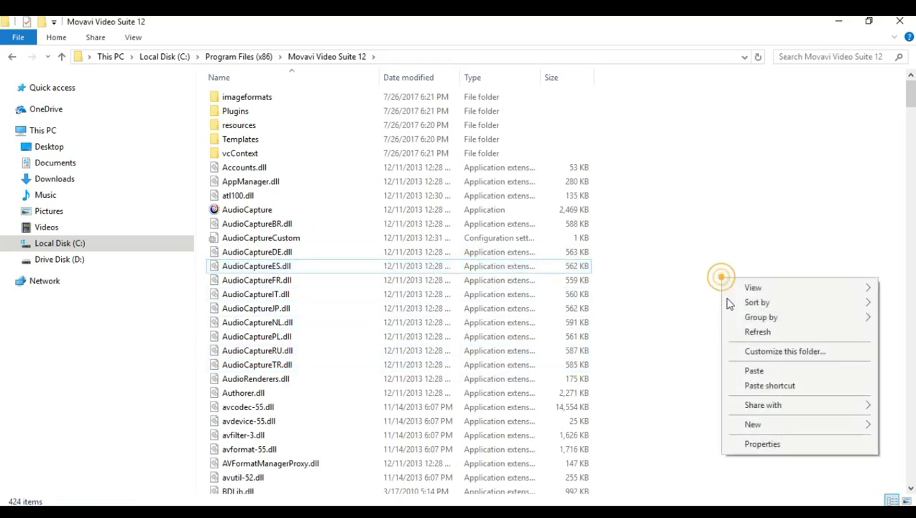
click(748, 371)
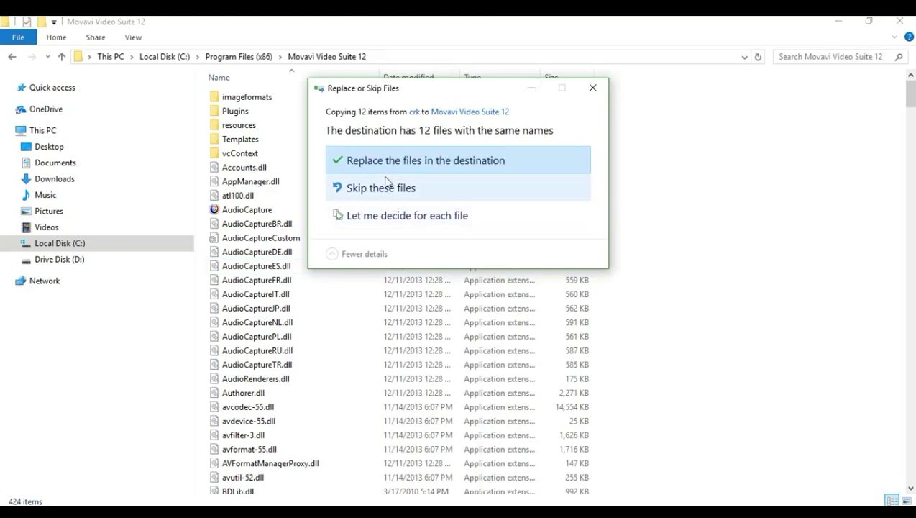
click(381, 161)
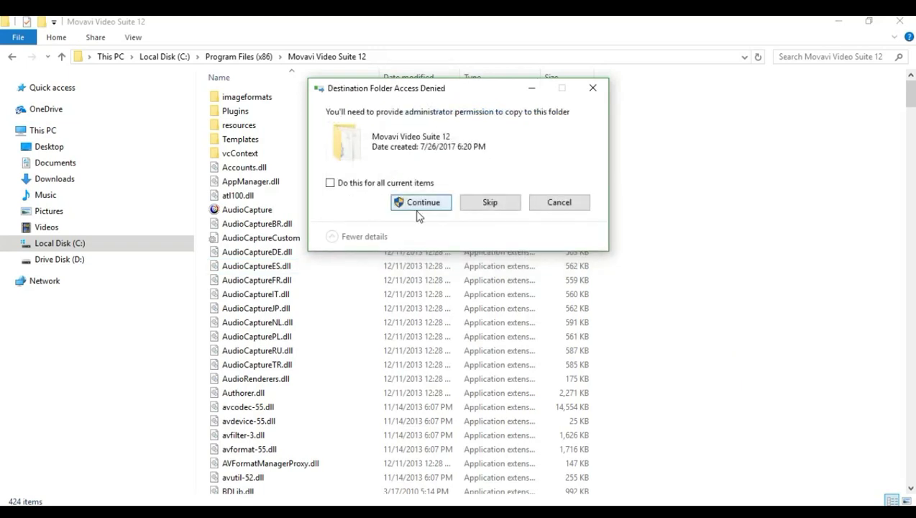
click(330, 183)
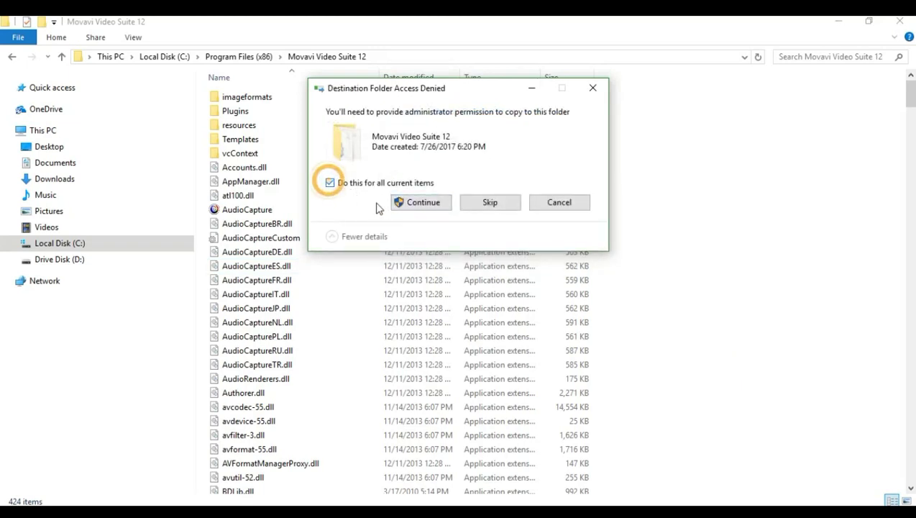
click(415, 207)
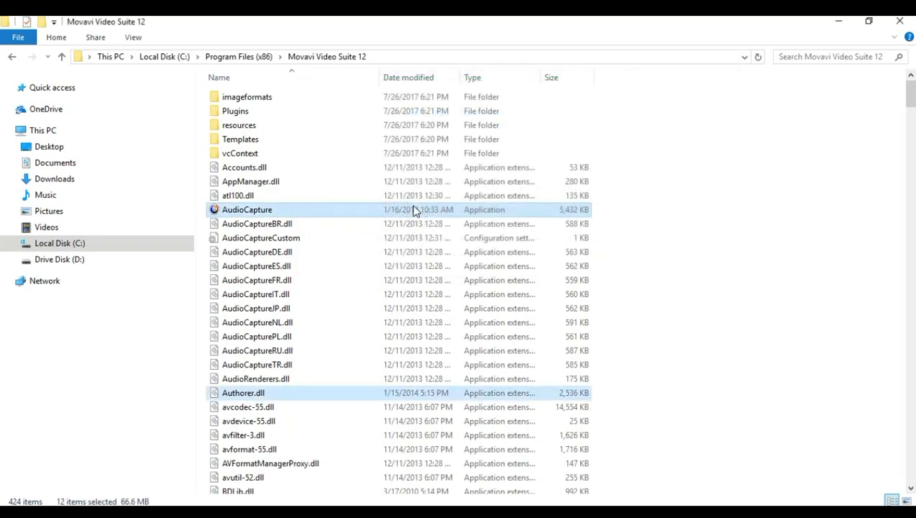
Minimize the File Explorer and µTorrent windows and refresh the desktop.
click(849, 27)
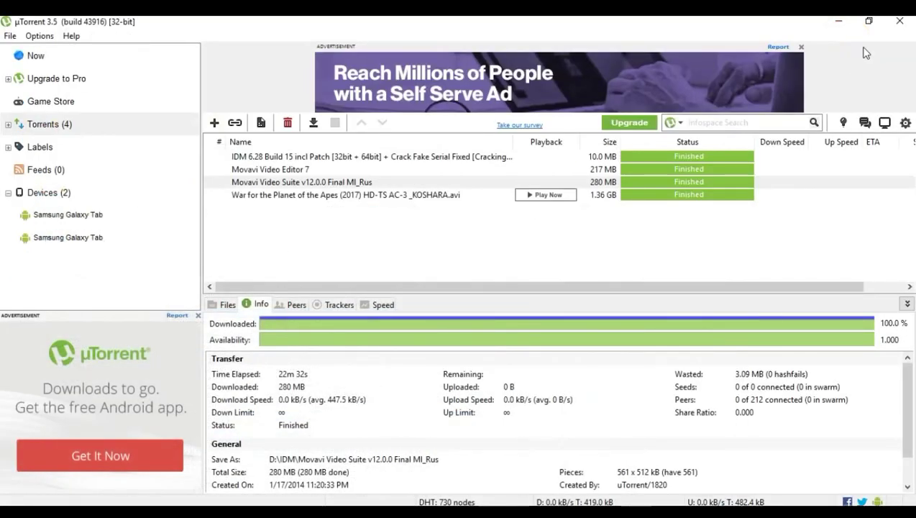
click(839, 26)
right_click(529, 141)
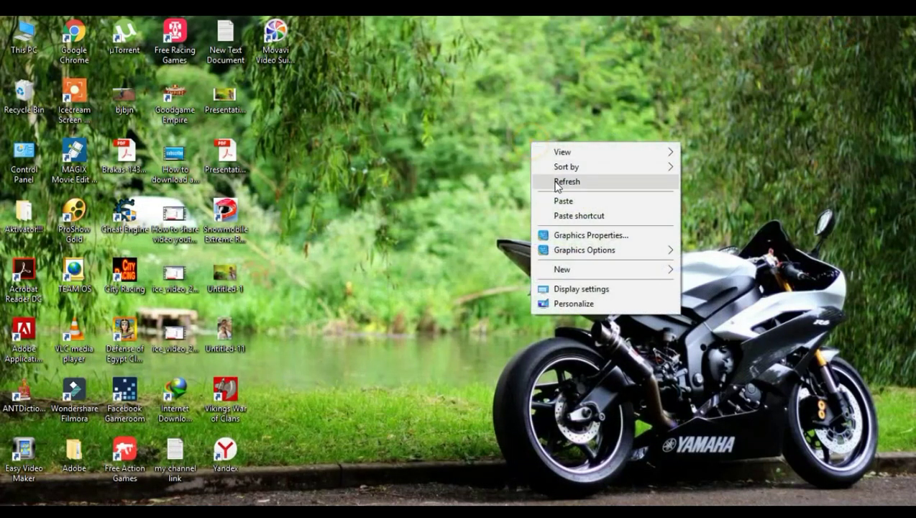
click(554, 181)
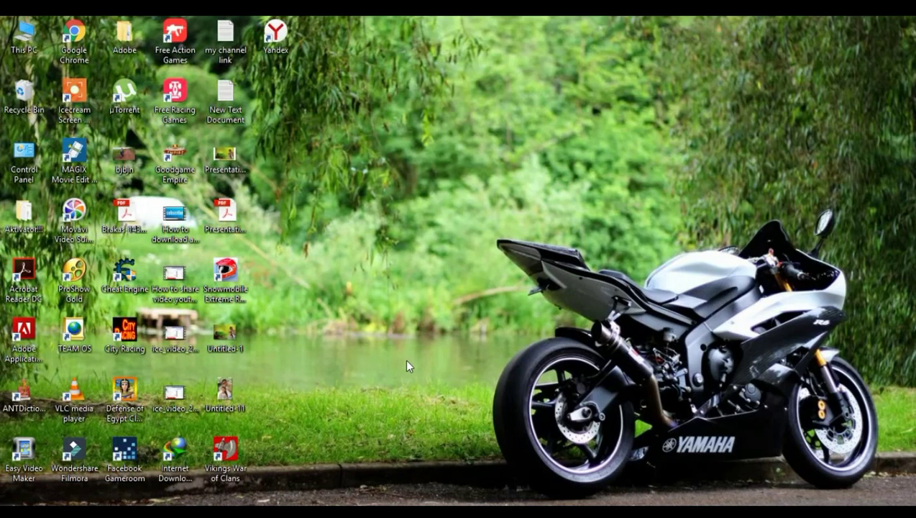
right_click(347, 225)
click(369, 257)
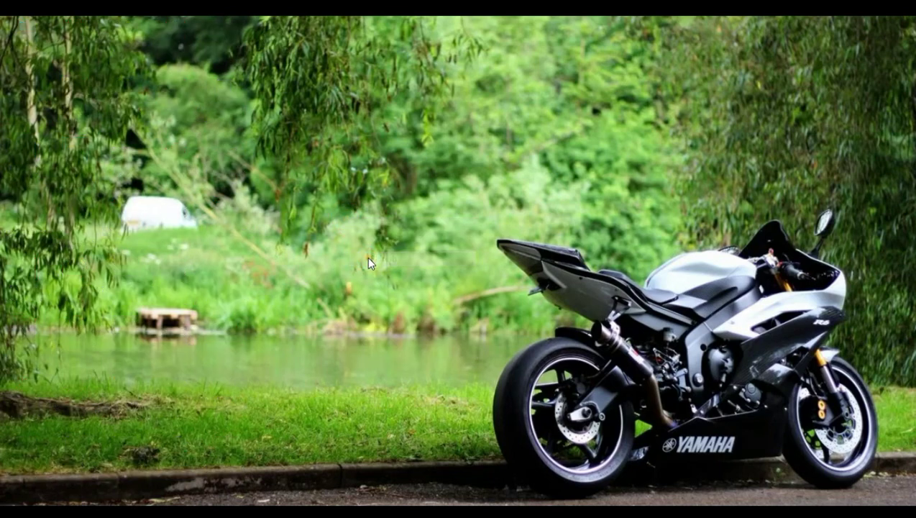
right_click(368, 257)
click(382, 297)
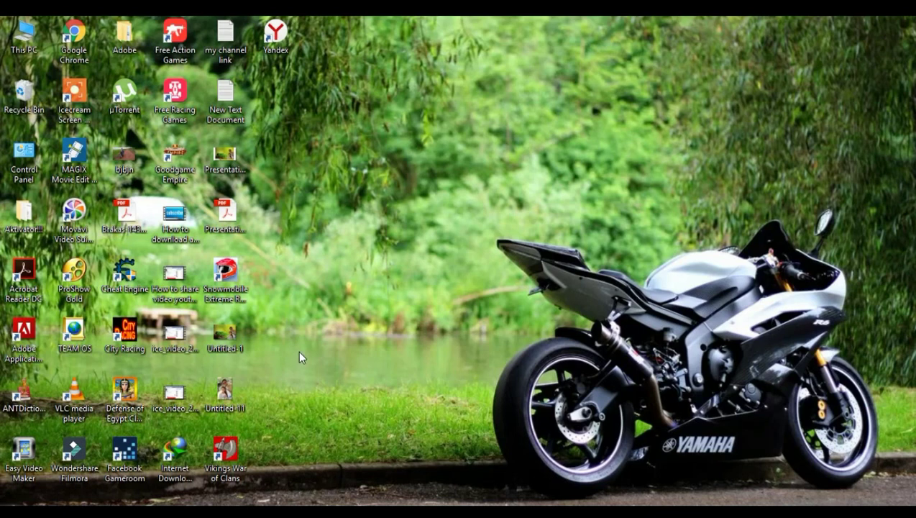
Expand the recently added programs in the full app list and launch Movavi's Edit Video.
key(super)
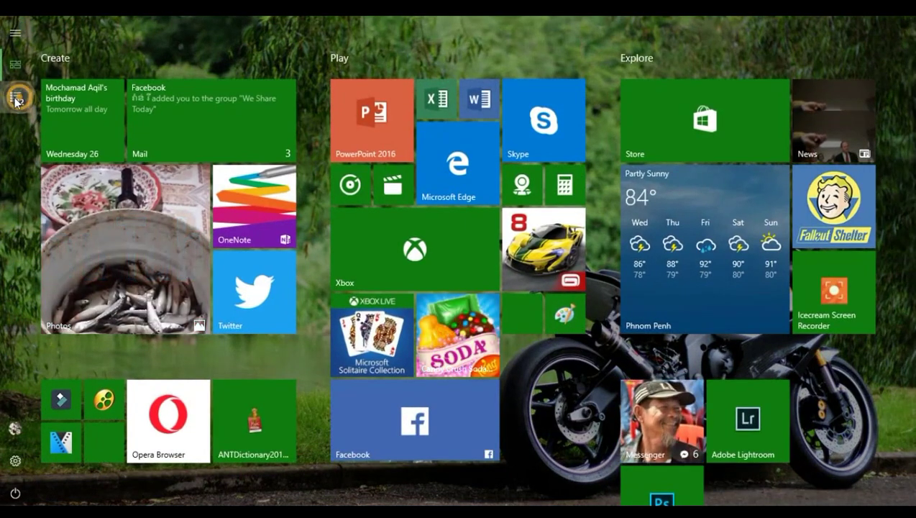
click(15, 98)
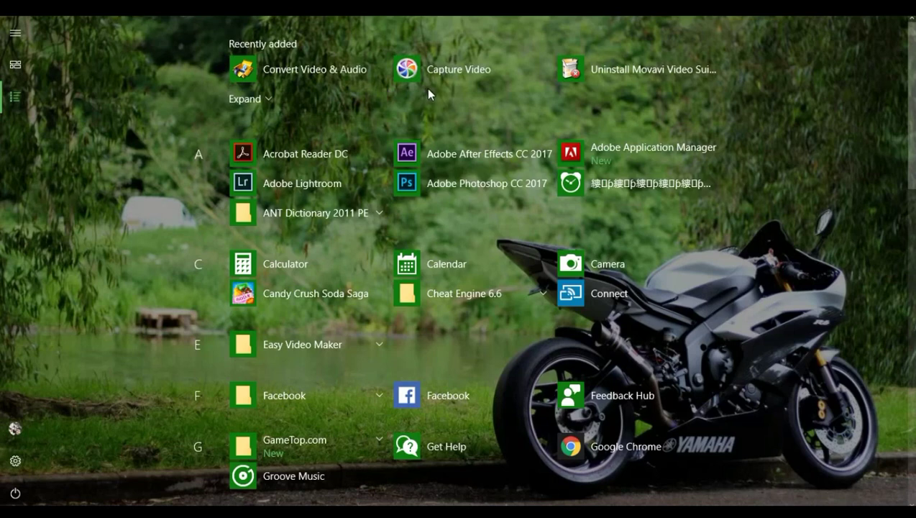
click(274, 105)
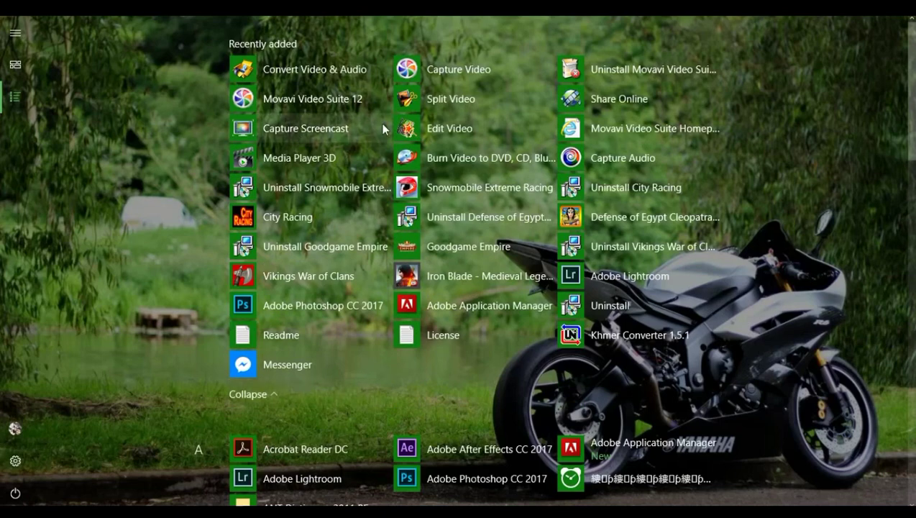
click(420, 128)
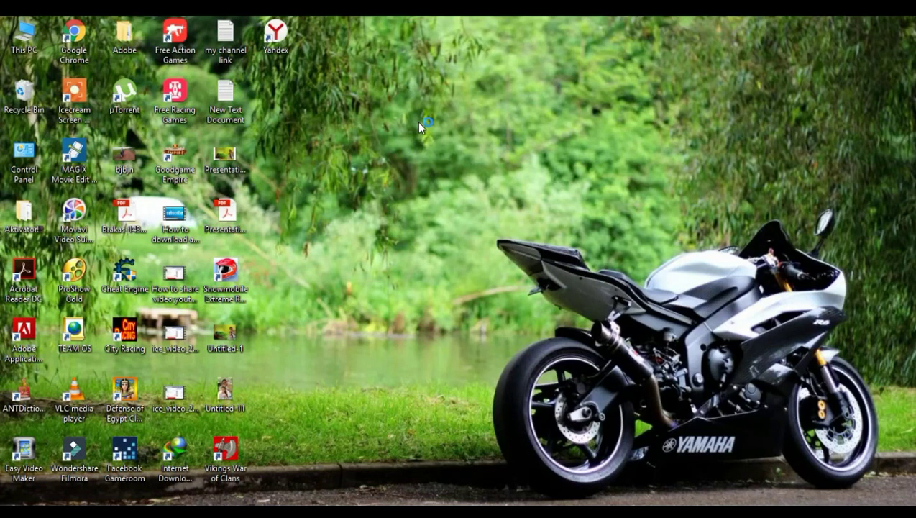
right_click(421, 128)
click(435, 167)
right_click(435, 167)
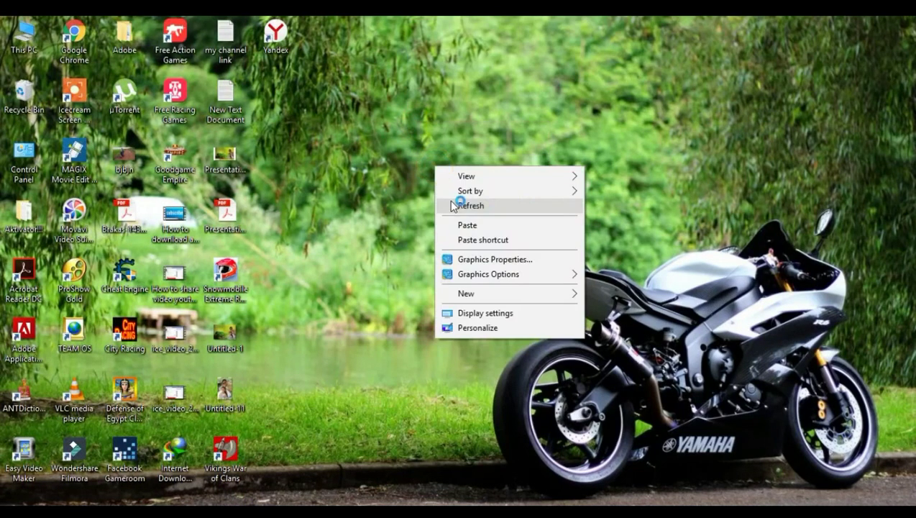
click(458, 204)
right_click(363, 82)
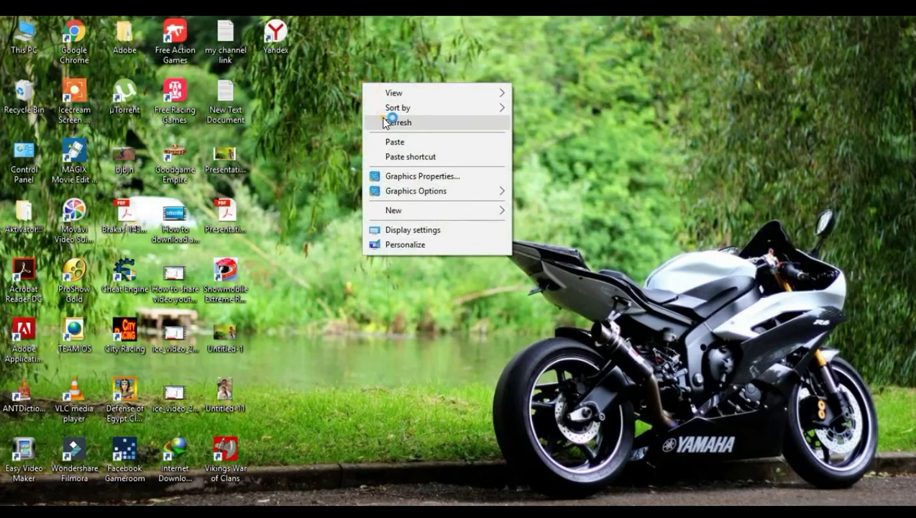
click(389, 122)
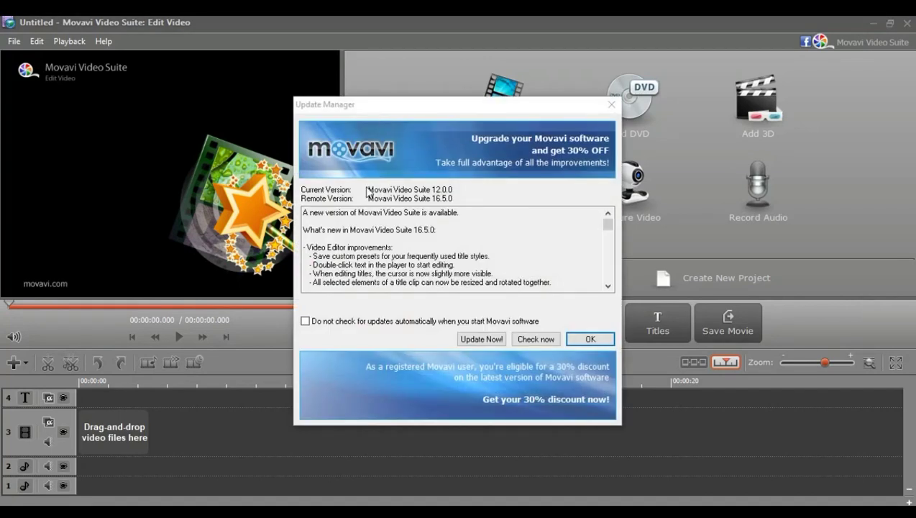
Turn off automatic update checks at startup in the Update Manager and close it without updating.
click(307, 320)
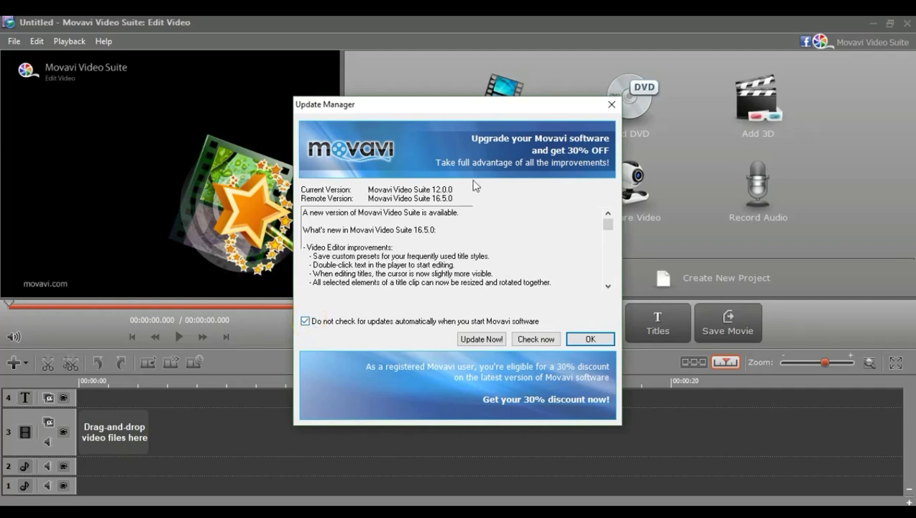
click(405, 110)
drag(394, 114, 269, 133)
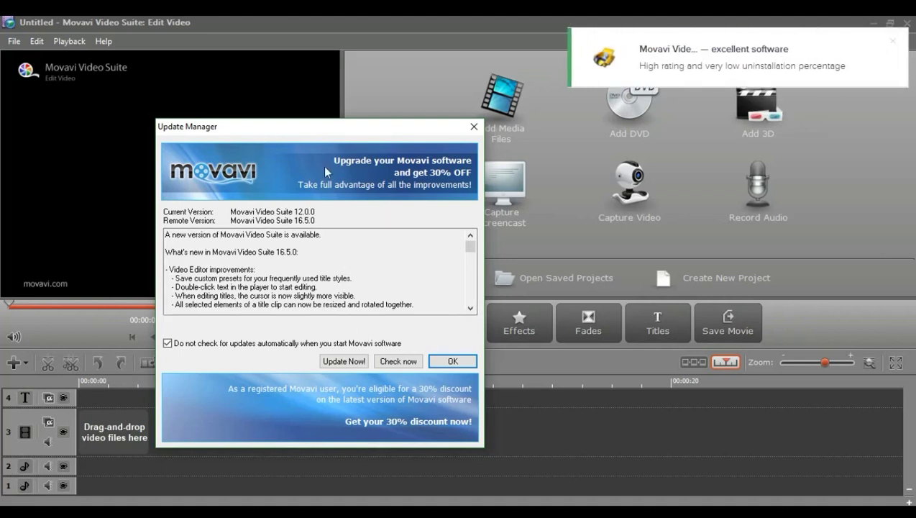
drag(309, 129, 259, 132)
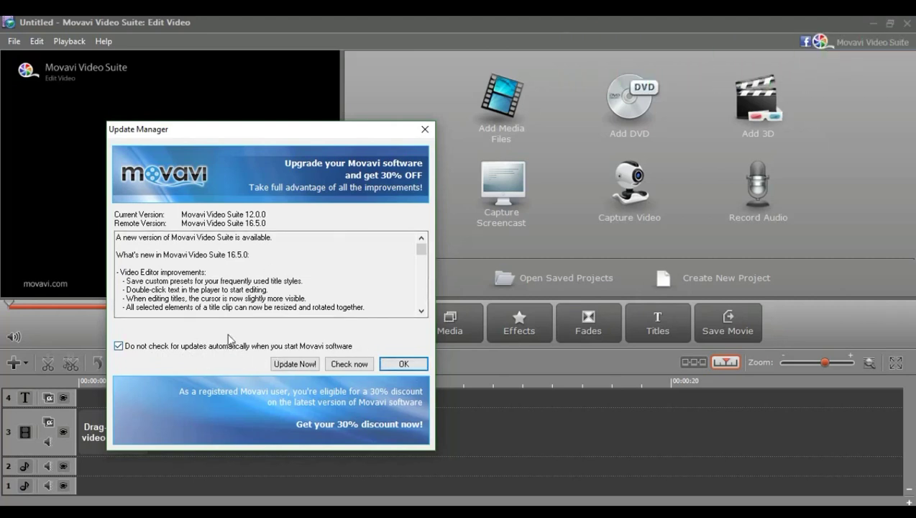
click(402, 365)
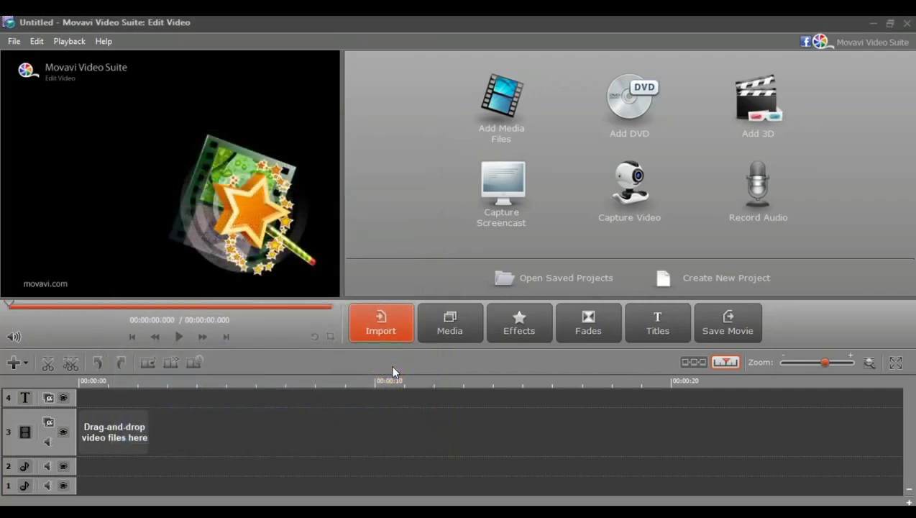